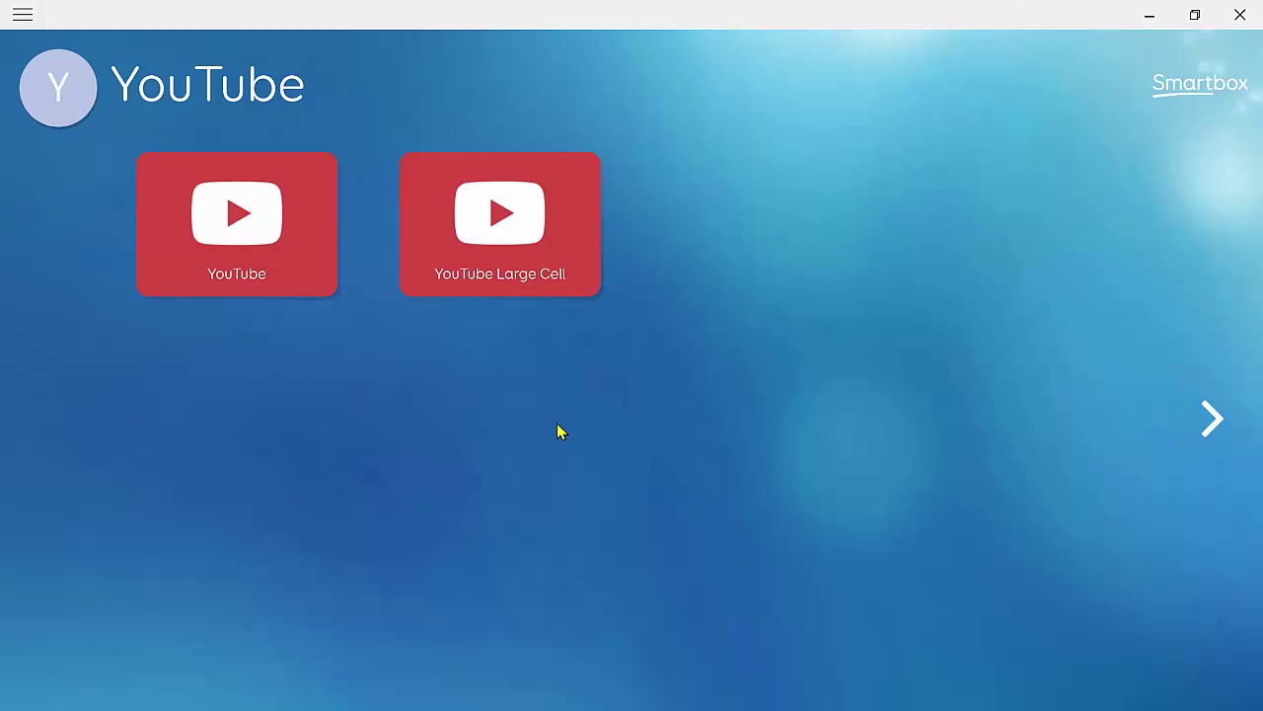
Add the YouTube grid set from the Accessible apps collection through Add grid sets.
click(30, 20)
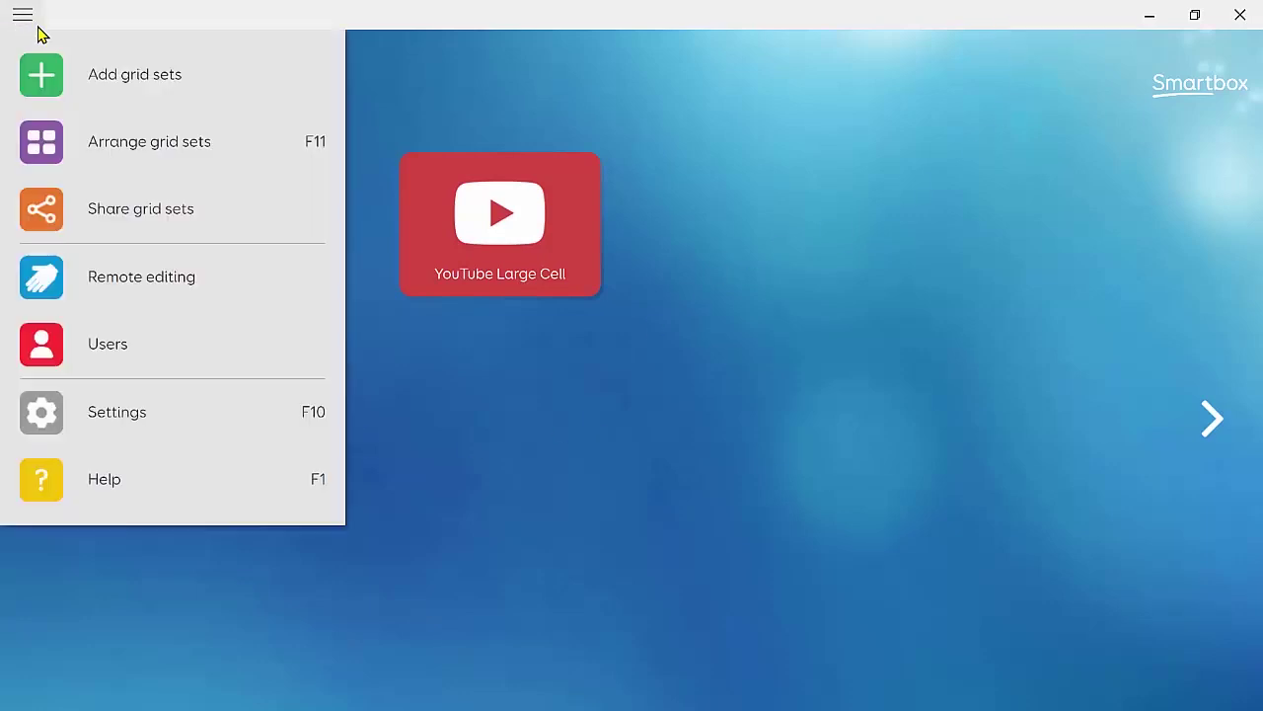
click(114, 89)
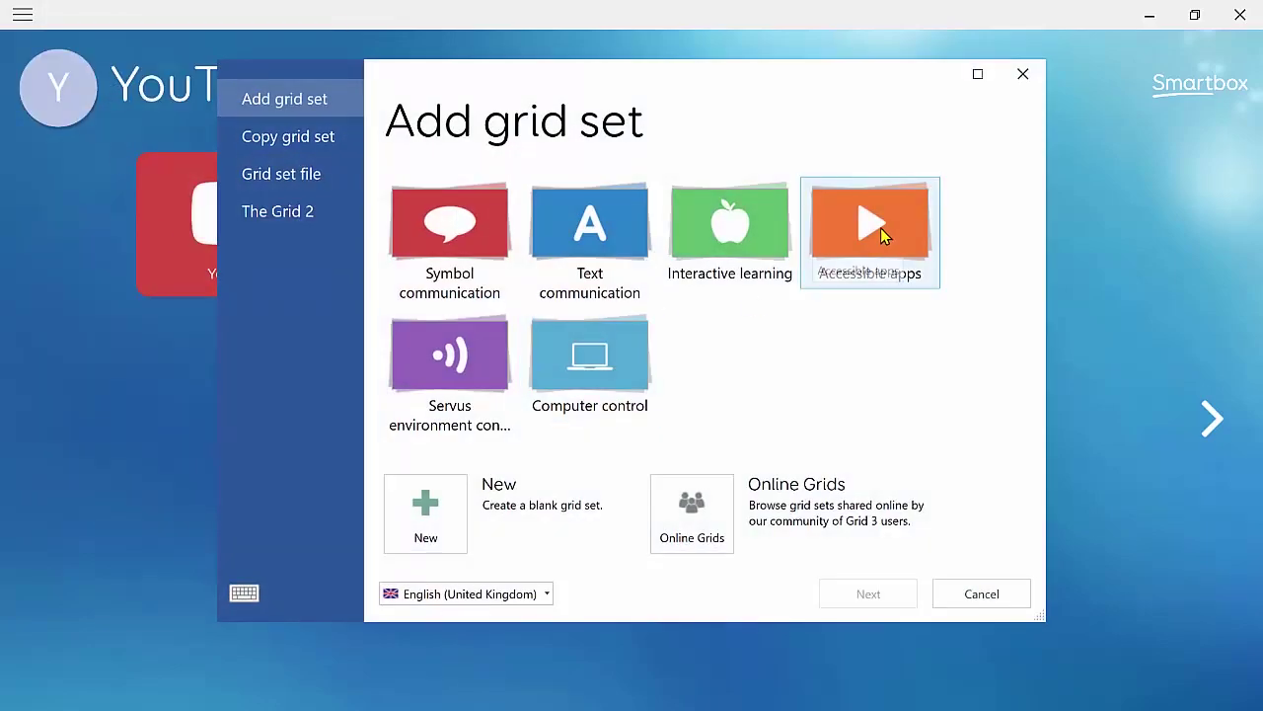
click(885, 253)
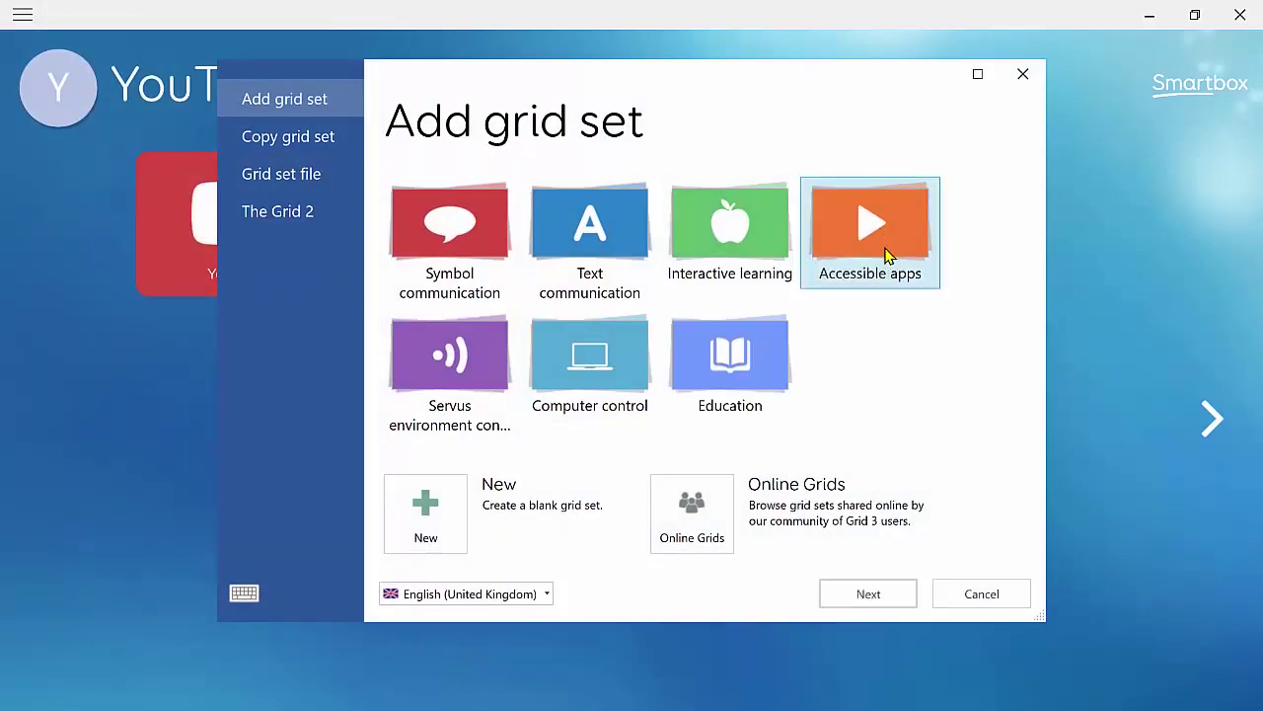
click(882, 600)
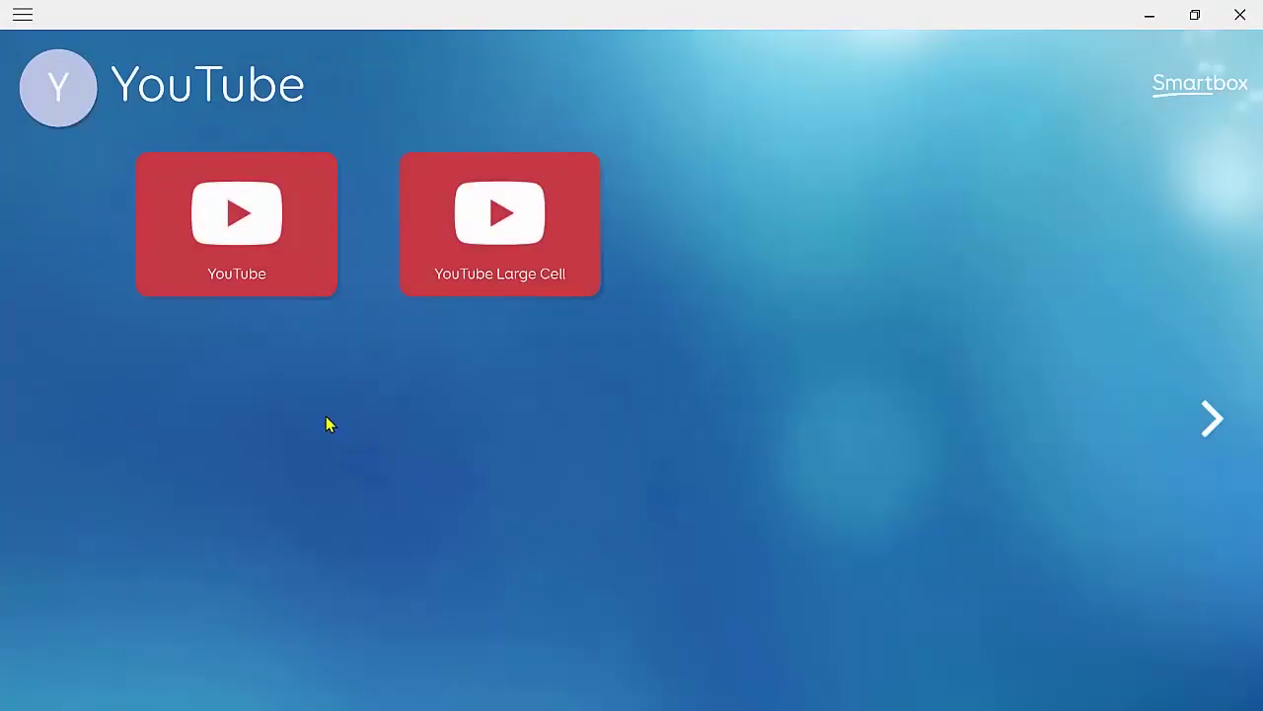
Open the YouTube grid set and start it to show Recommended videos.
click(257, 242)
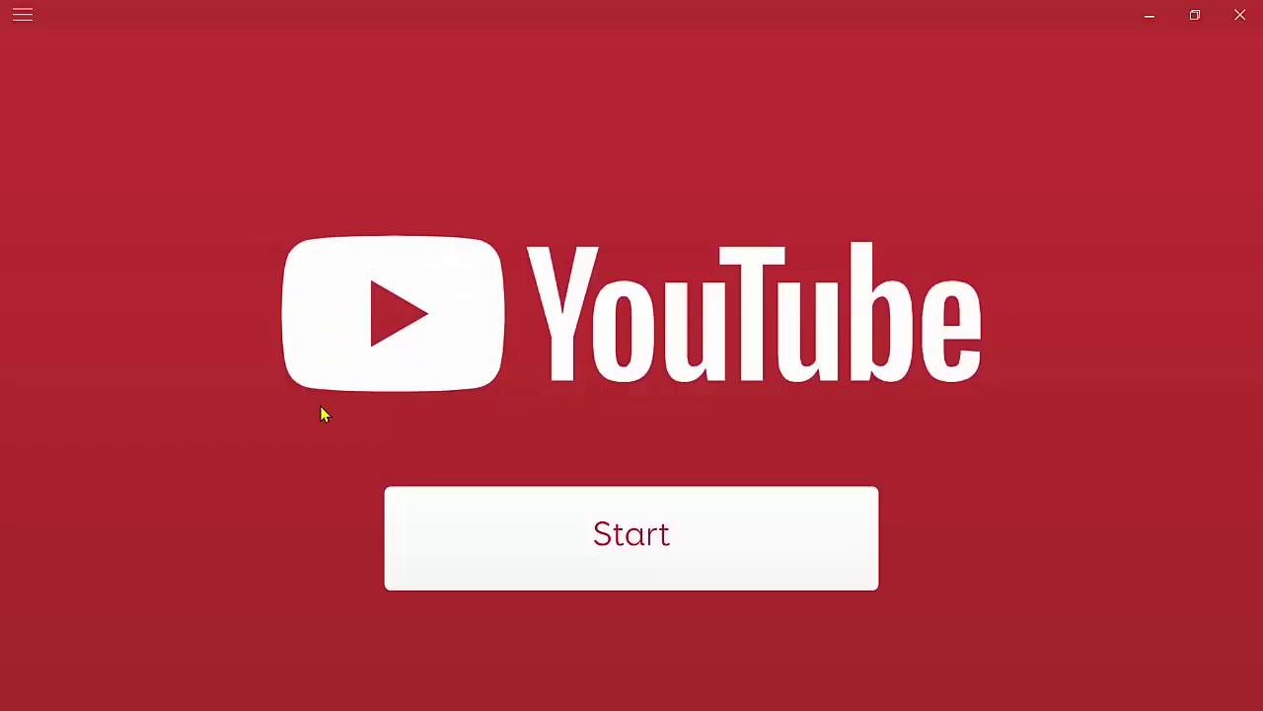
click(658, 538)
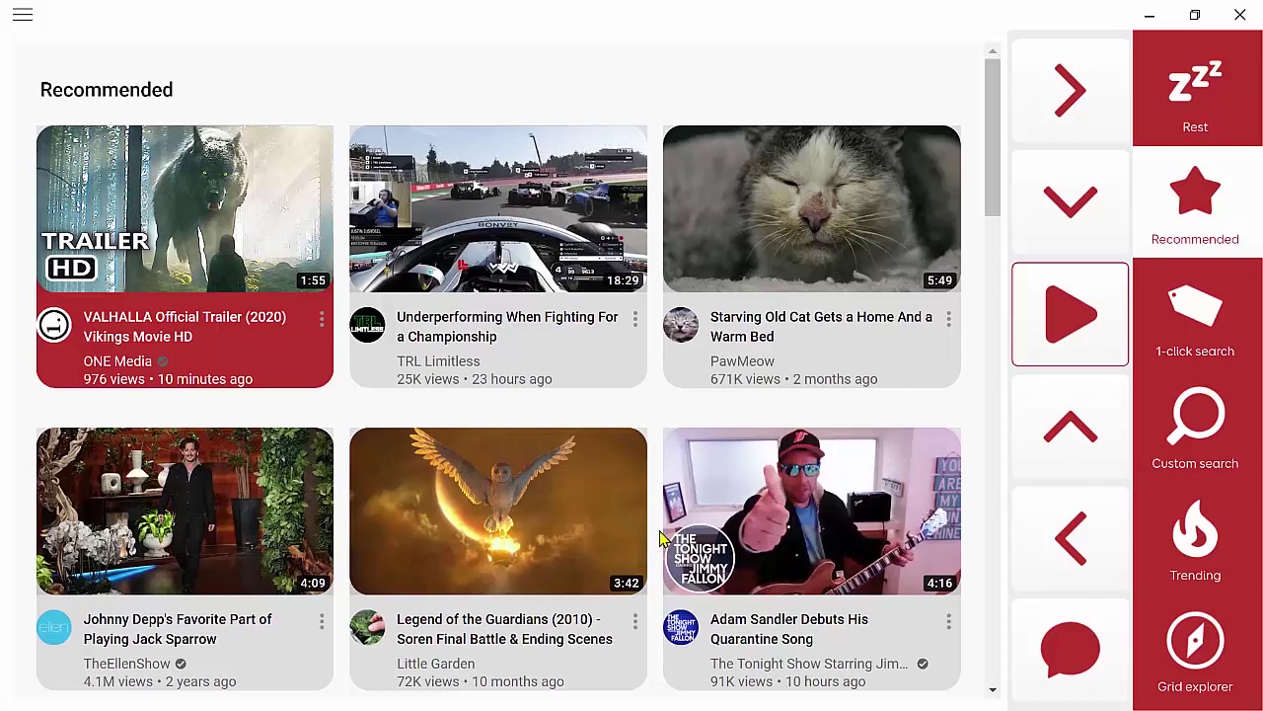
Move the video highlight right, then down a row to Legend of the Guardians.
mouse_move(676, 538)
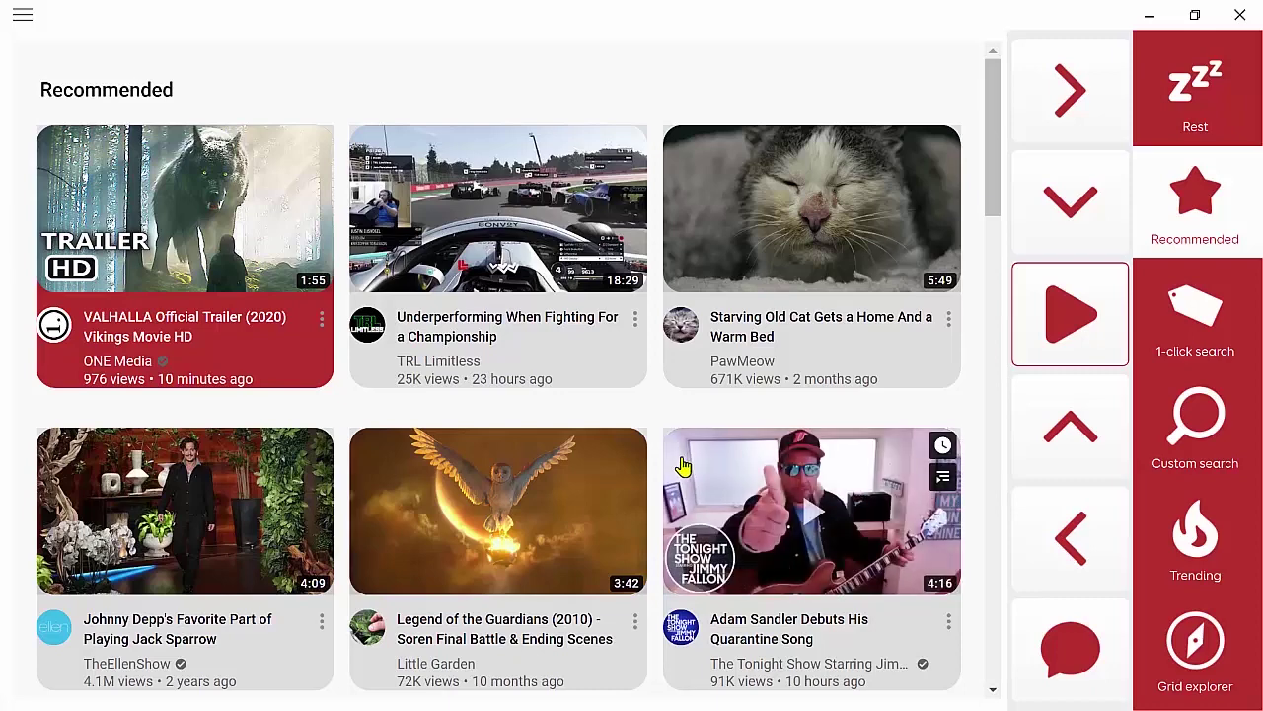
mouse_move(247, 382)
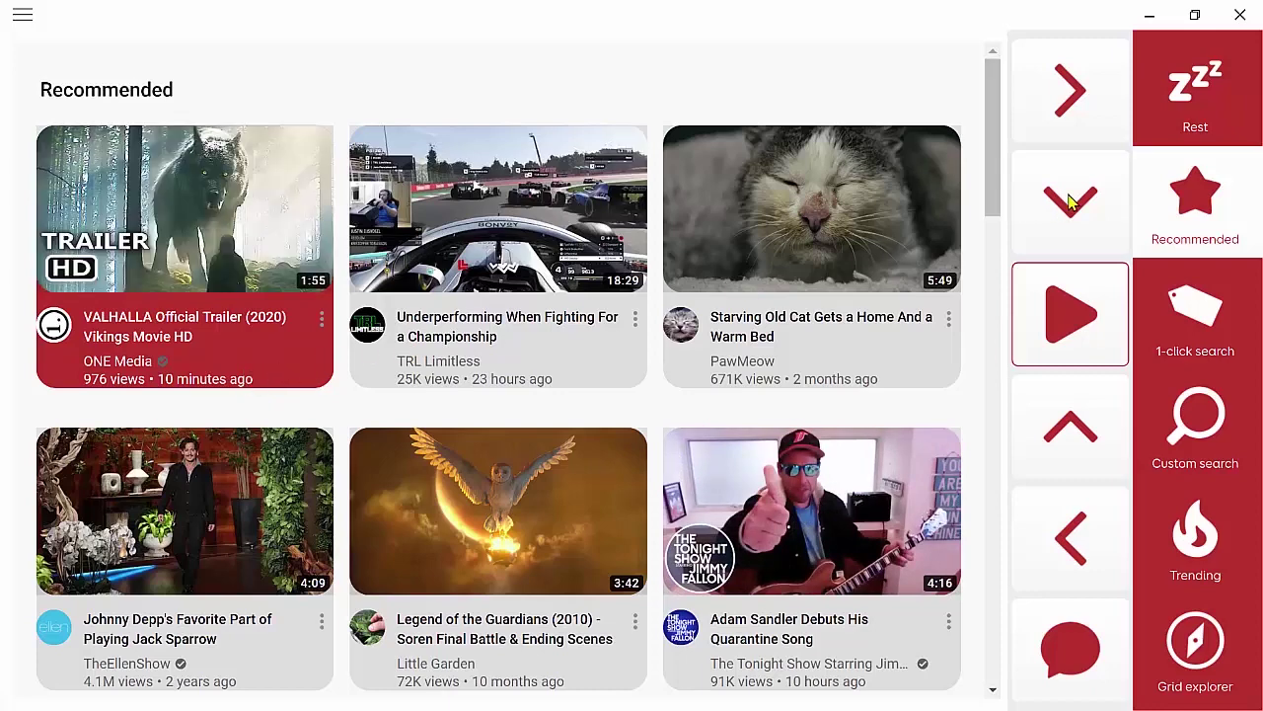
click(1060, 107)
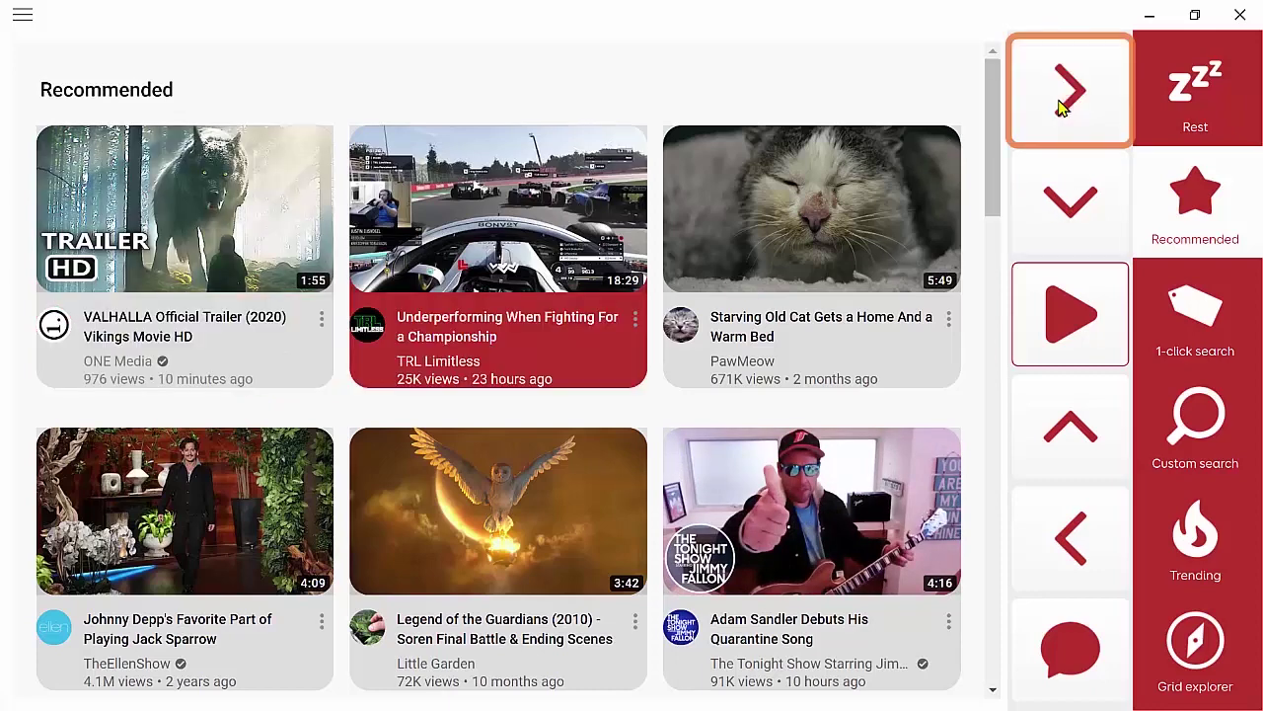
click(1068, 204)
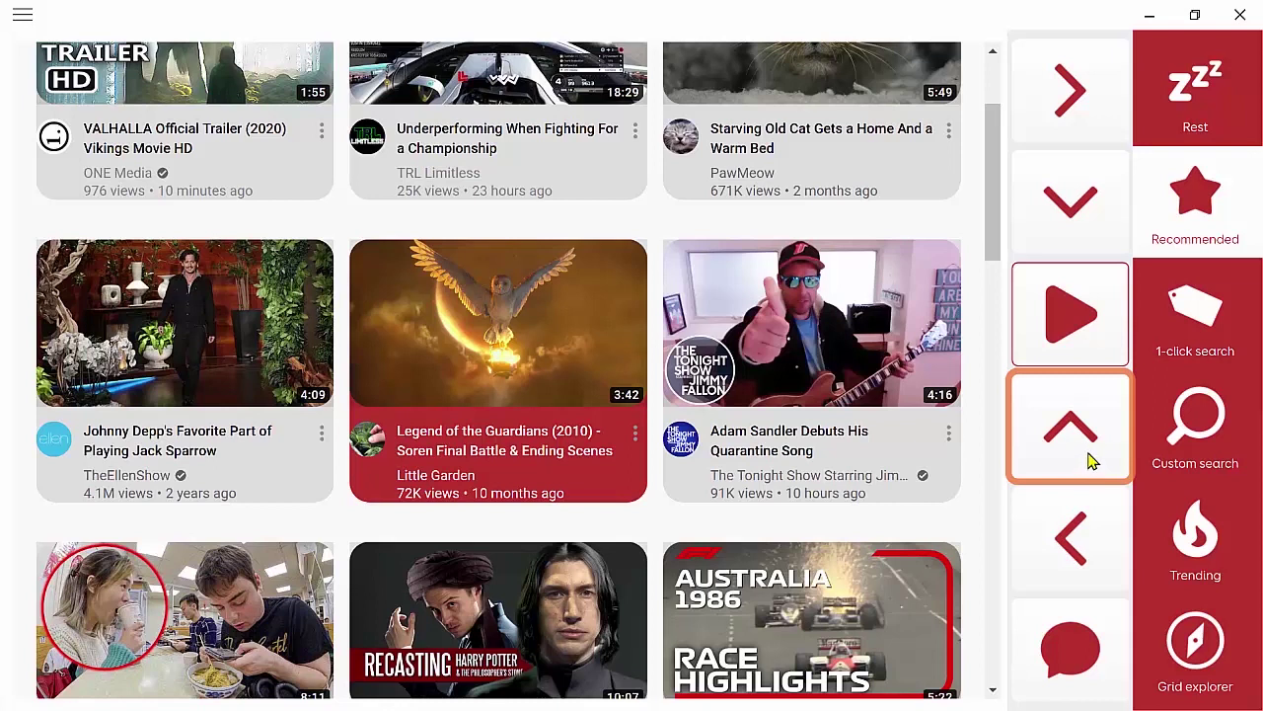
Create a new 1-click search named 'thinksmartbox' in the 1-click search categories.
click(1197, 337)
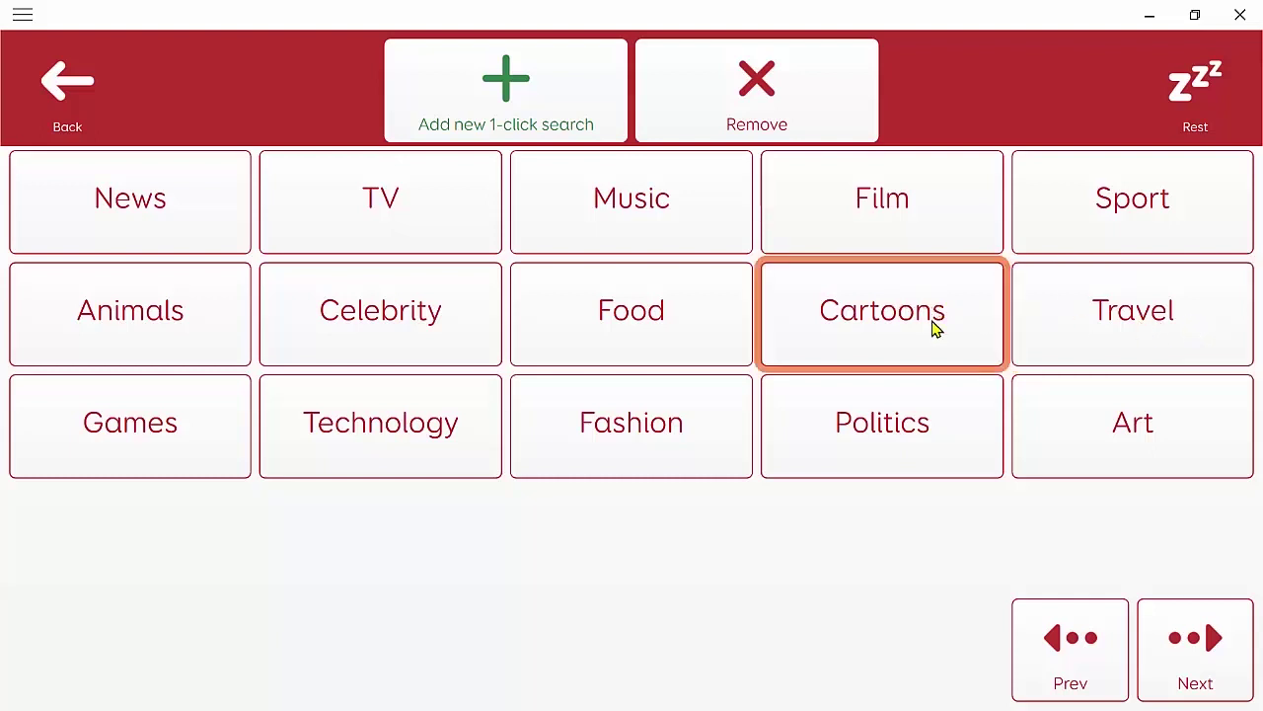
click(522, 114)
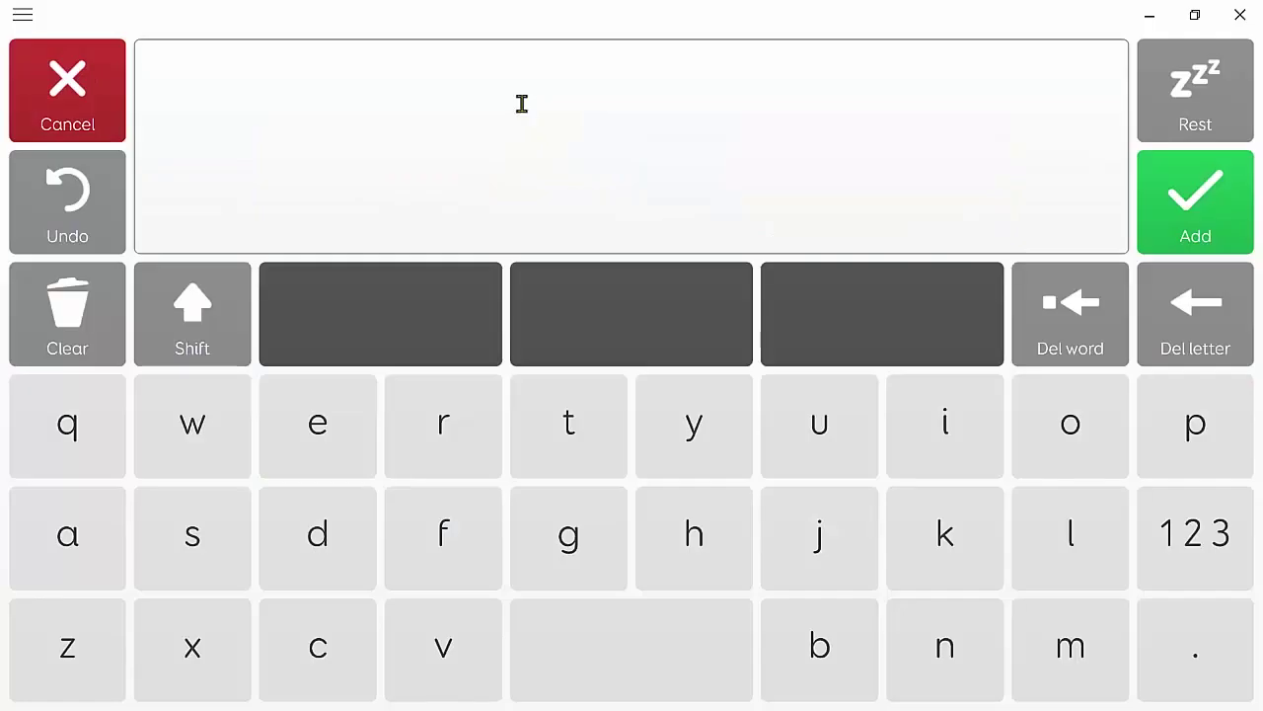
click(573, 424)
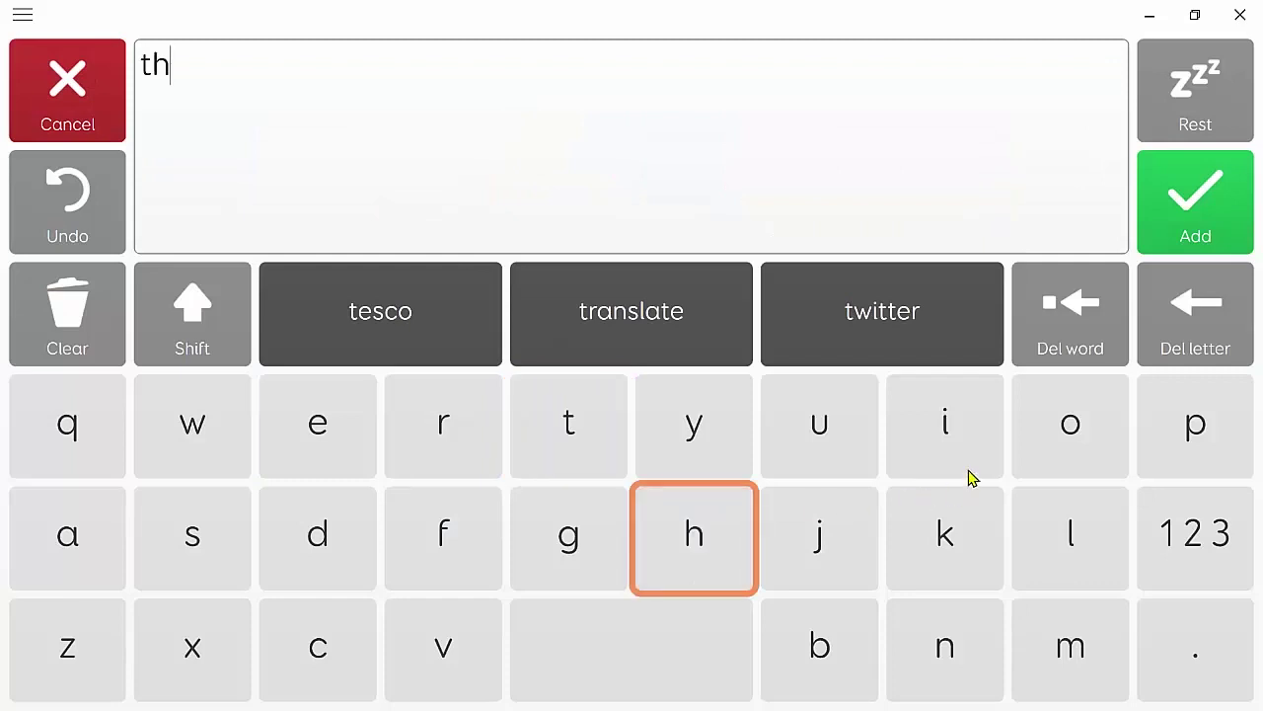
click(694, 534)
click(960, 439)
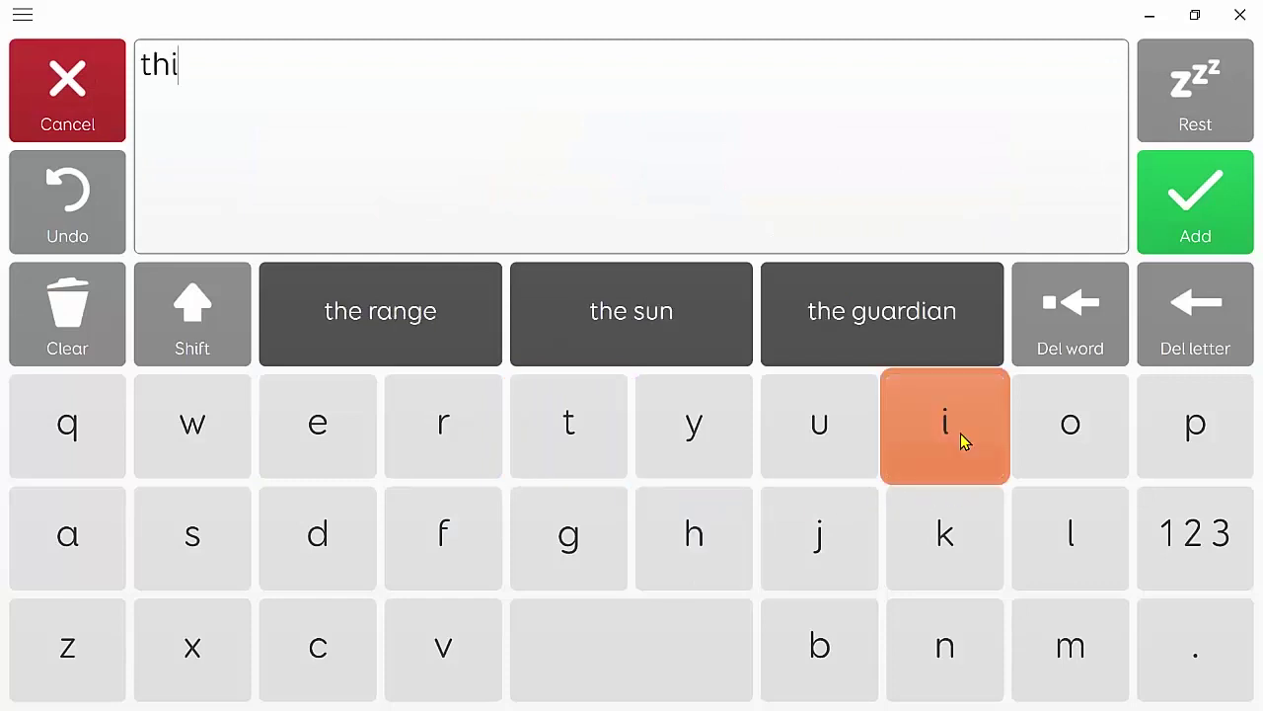
click(938, 659)
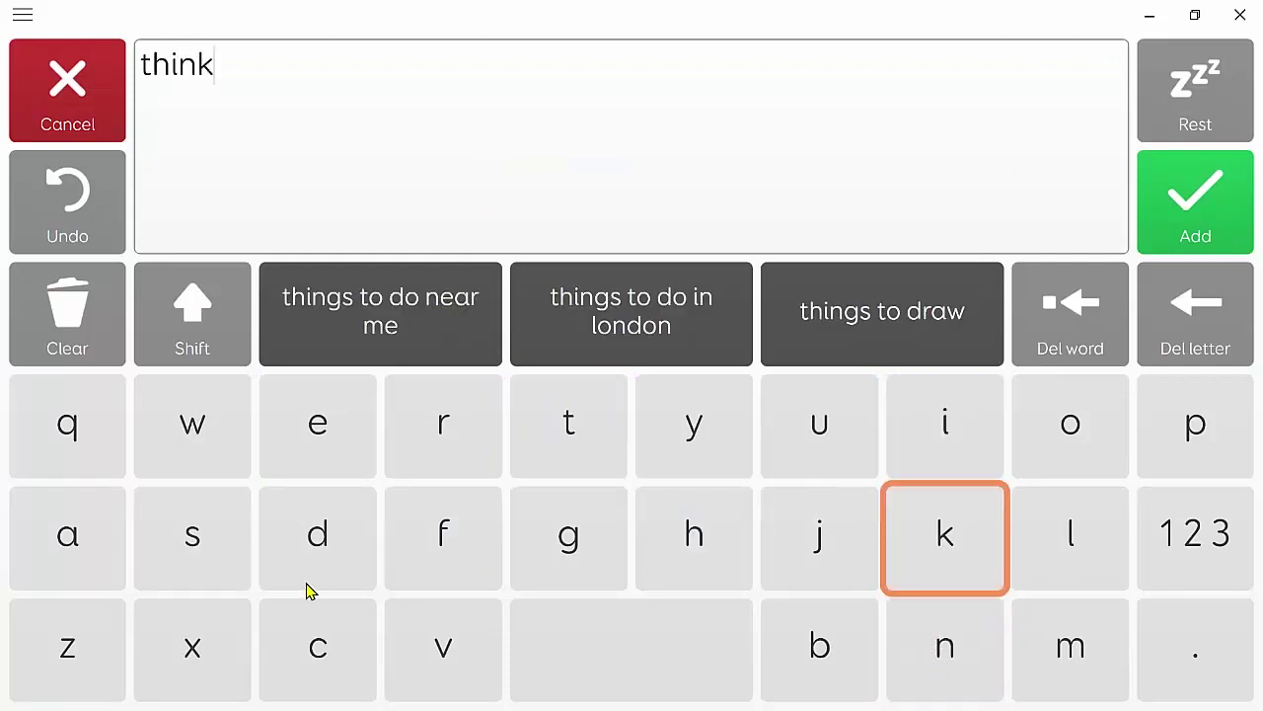
click(977, 552)
click(226, 553)
click(1076, 655)
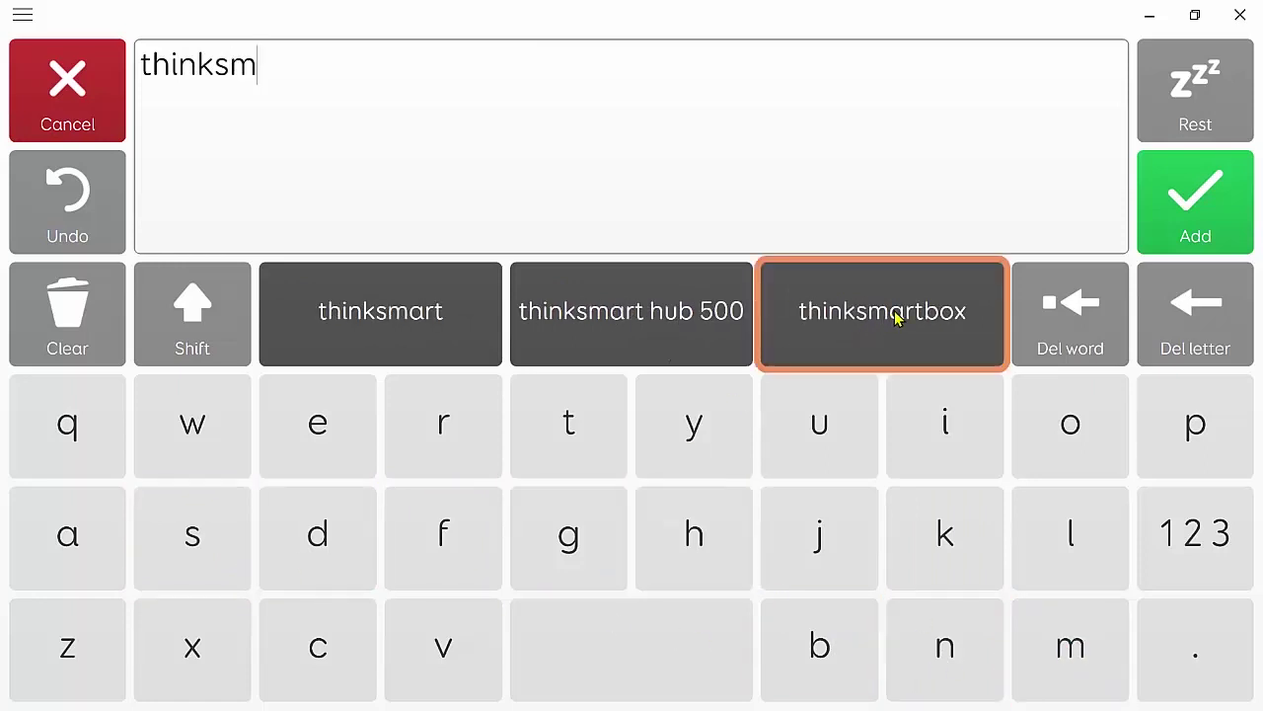
click(896, 313)
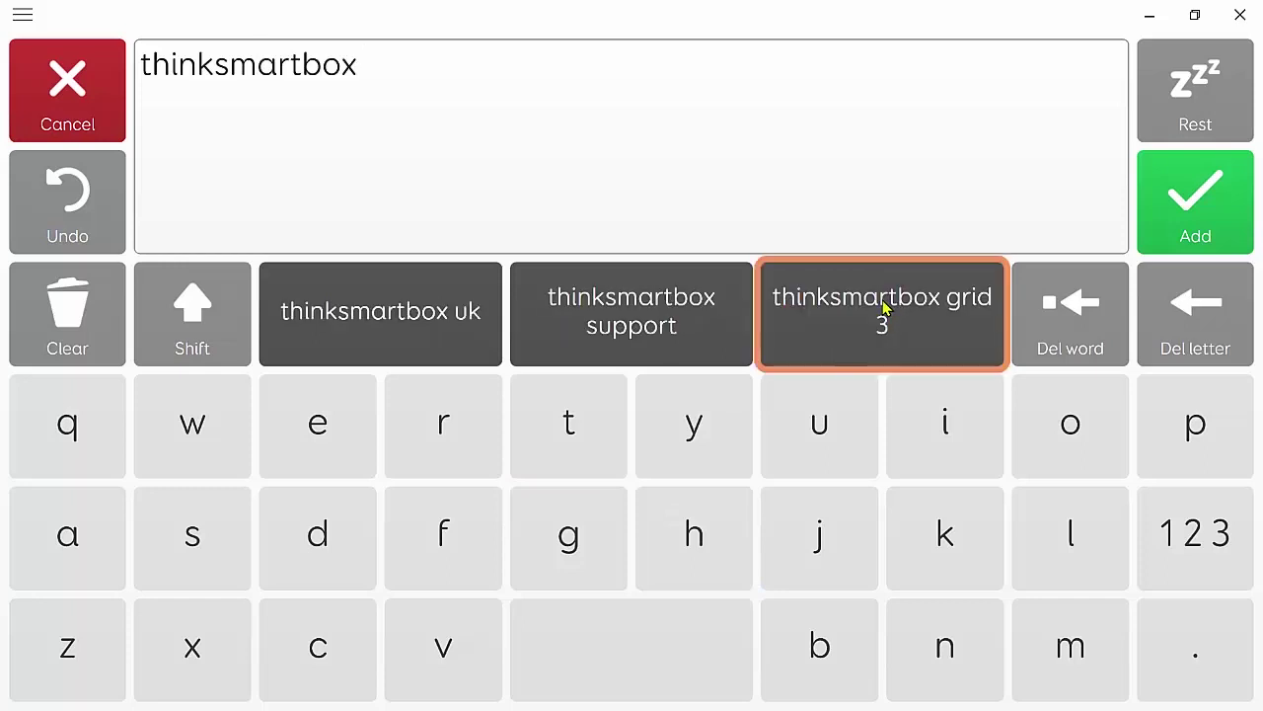
click(1209, 201)
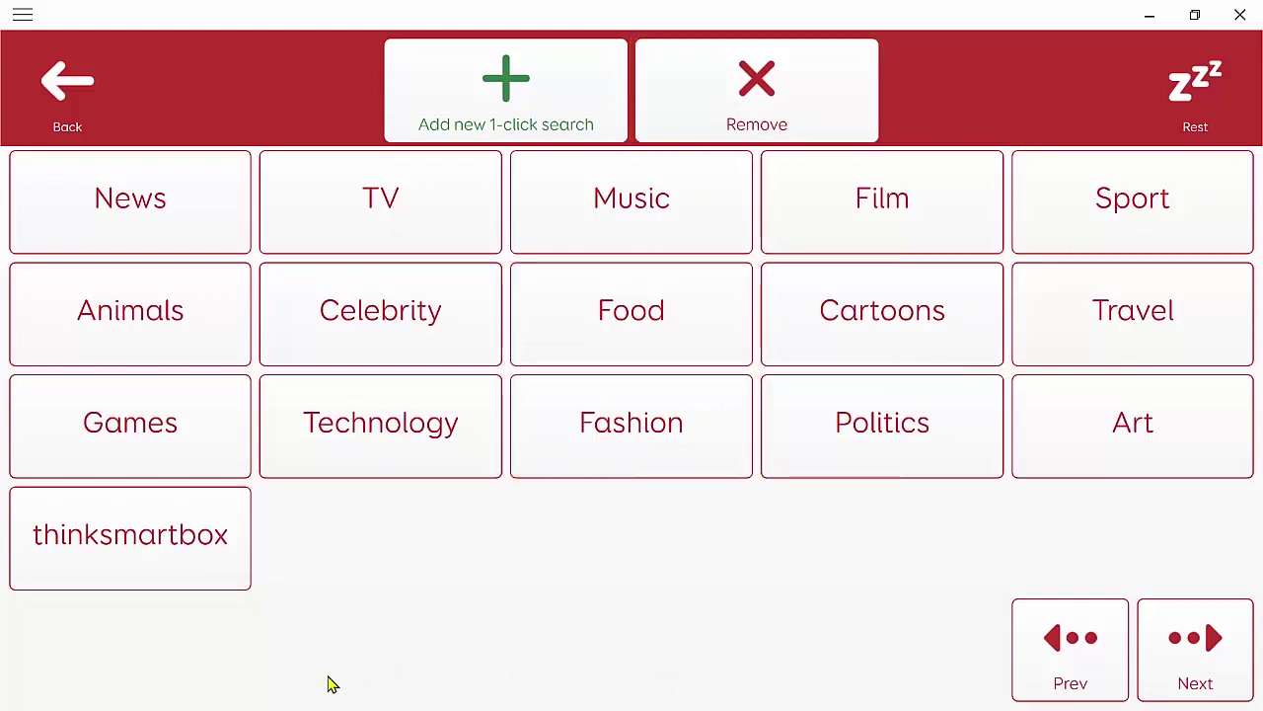
Run the thinksmartbox search, browse its Smartbox results, and play Introducing Super Core.
click(158, 558)
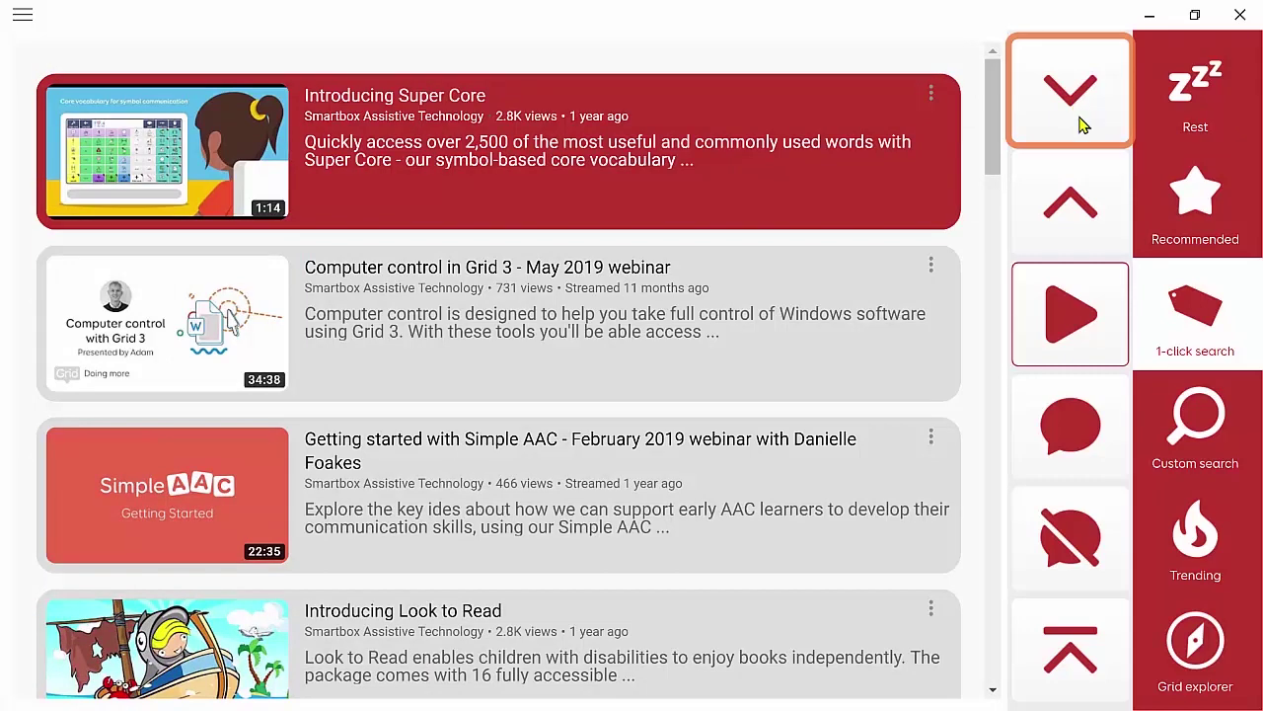
click(1065, 113)
click(1066, 113)
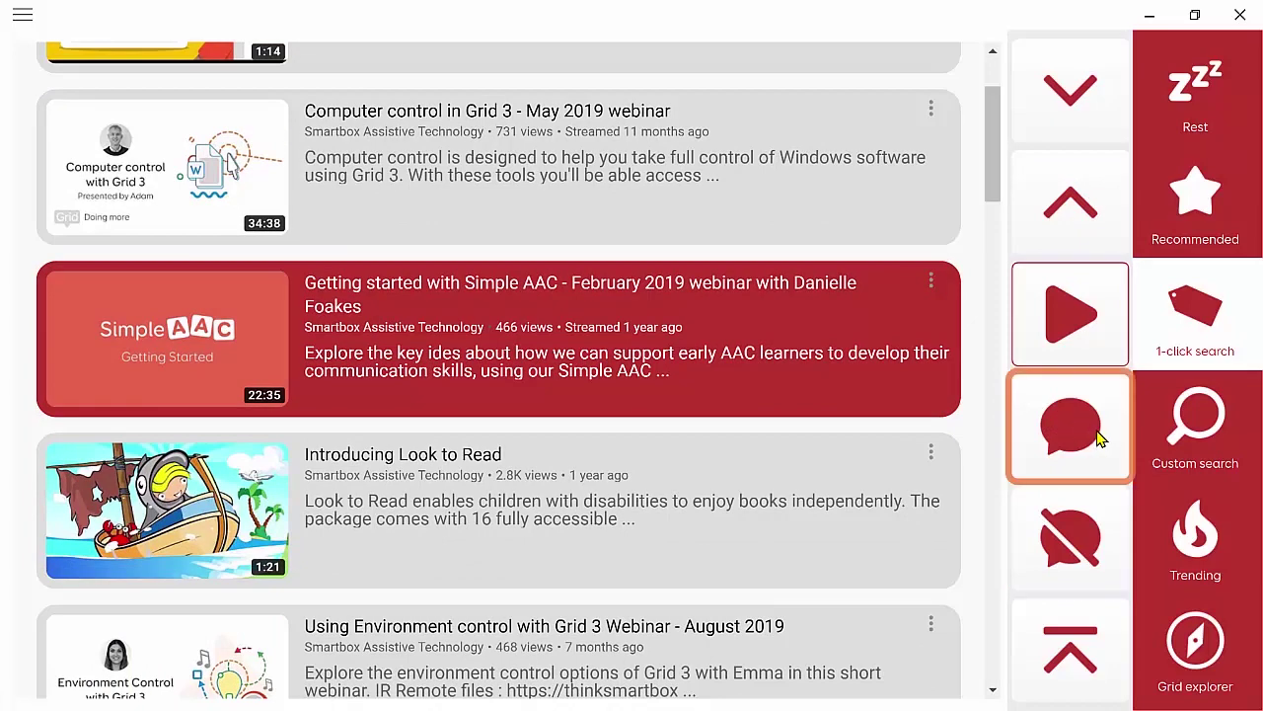
click(1070, 104)
click(1070, 104)
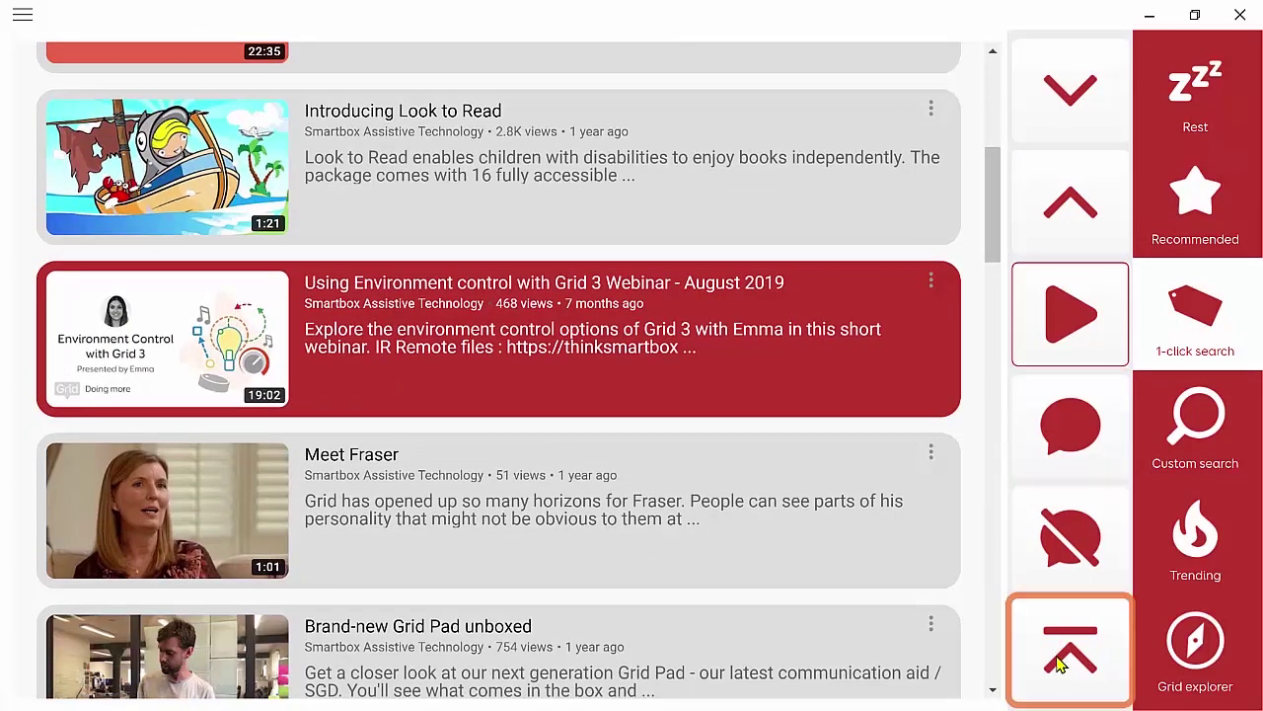
click(1078, 663)
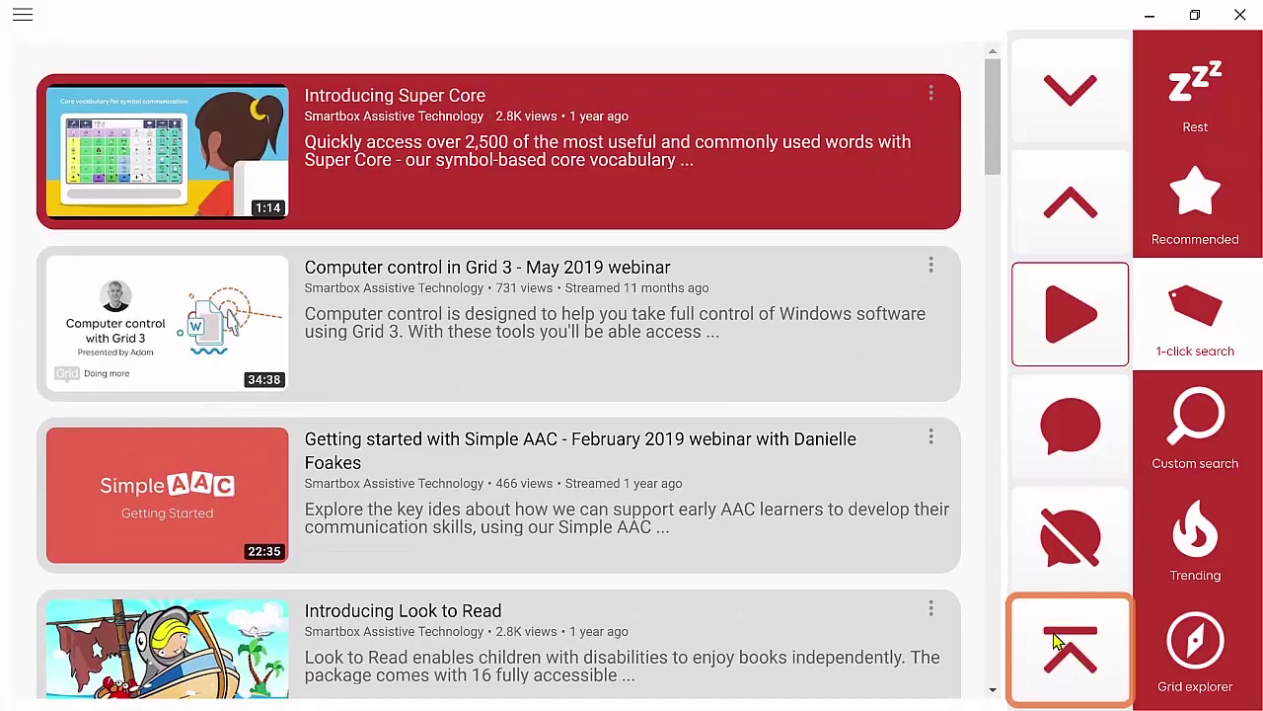
click(1085, 328)
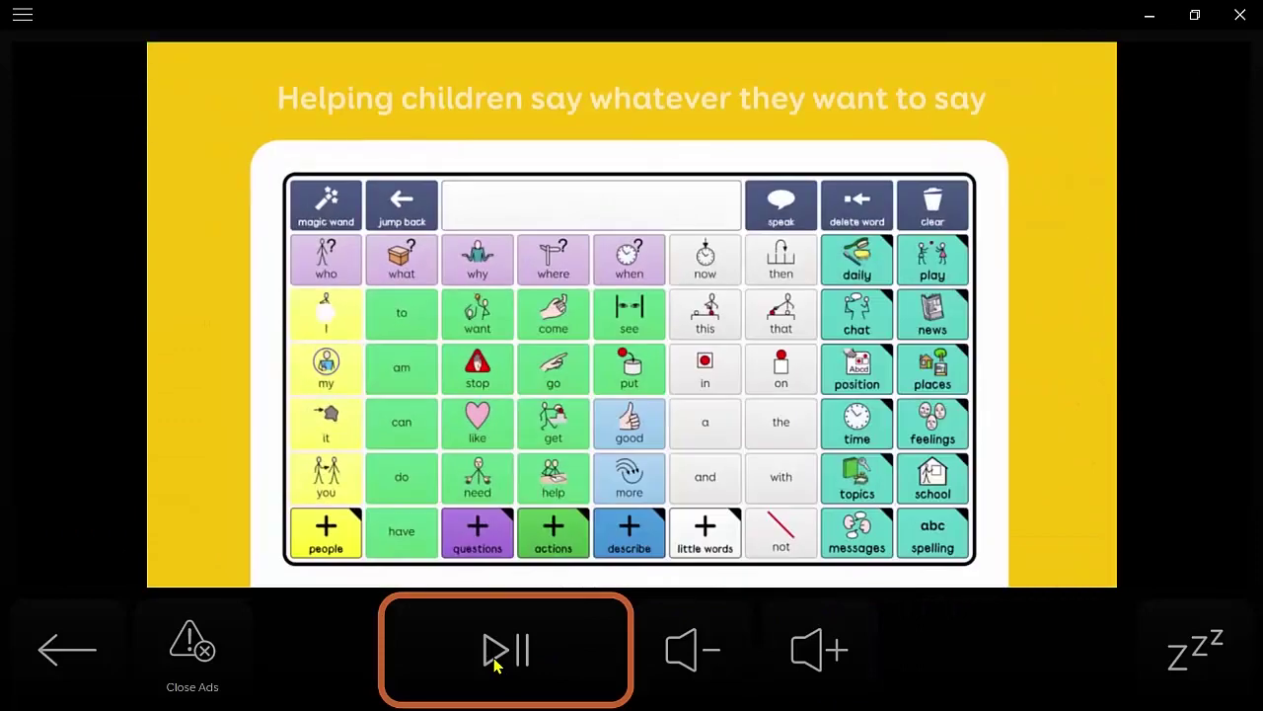
Pause Introducing Super Core at 0:06 and go back to the thinksmartbox results.
click(503, 669)
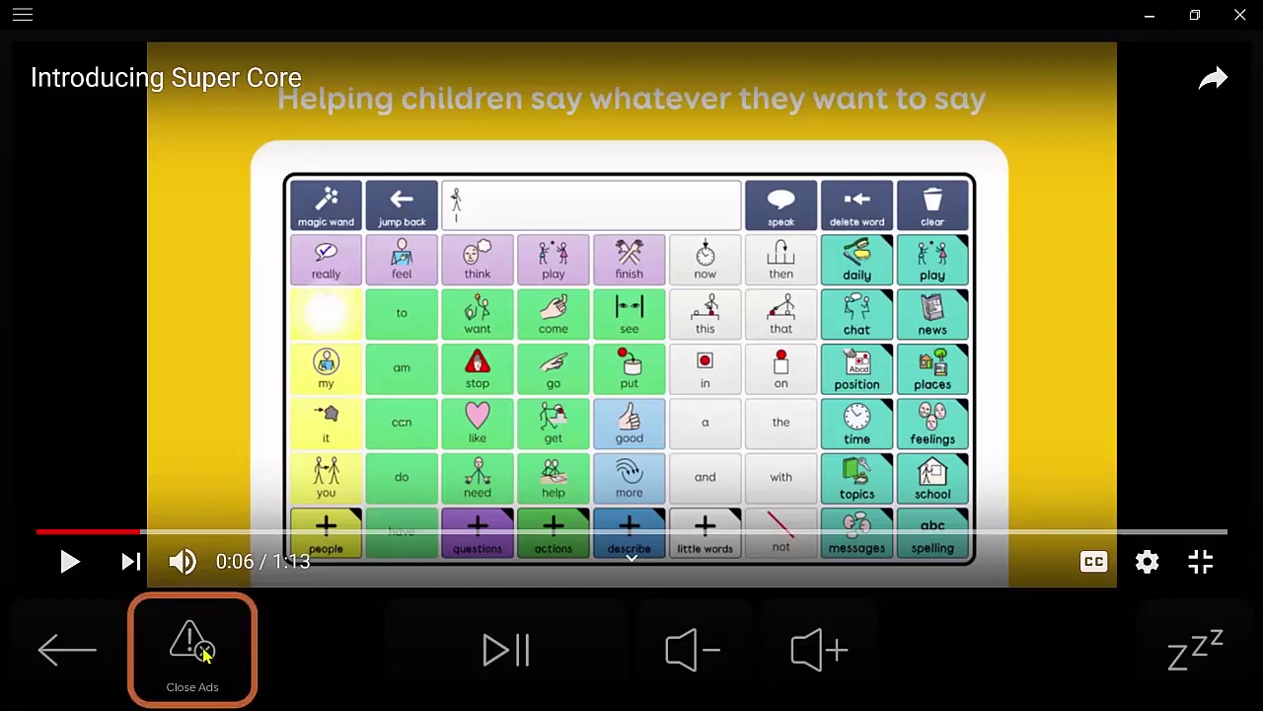
click(71, 655)
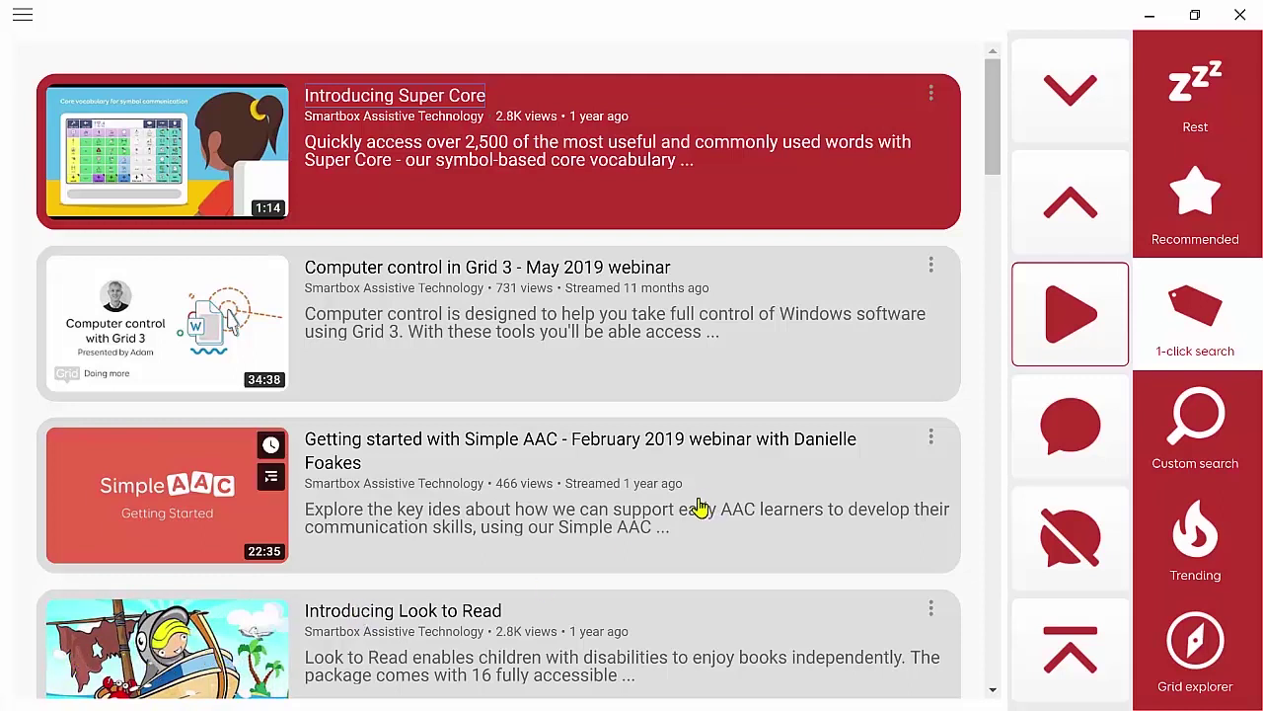
Run a custom YouTube search for 'ed sheeran' using the typed prediction.
click(1192, 333)
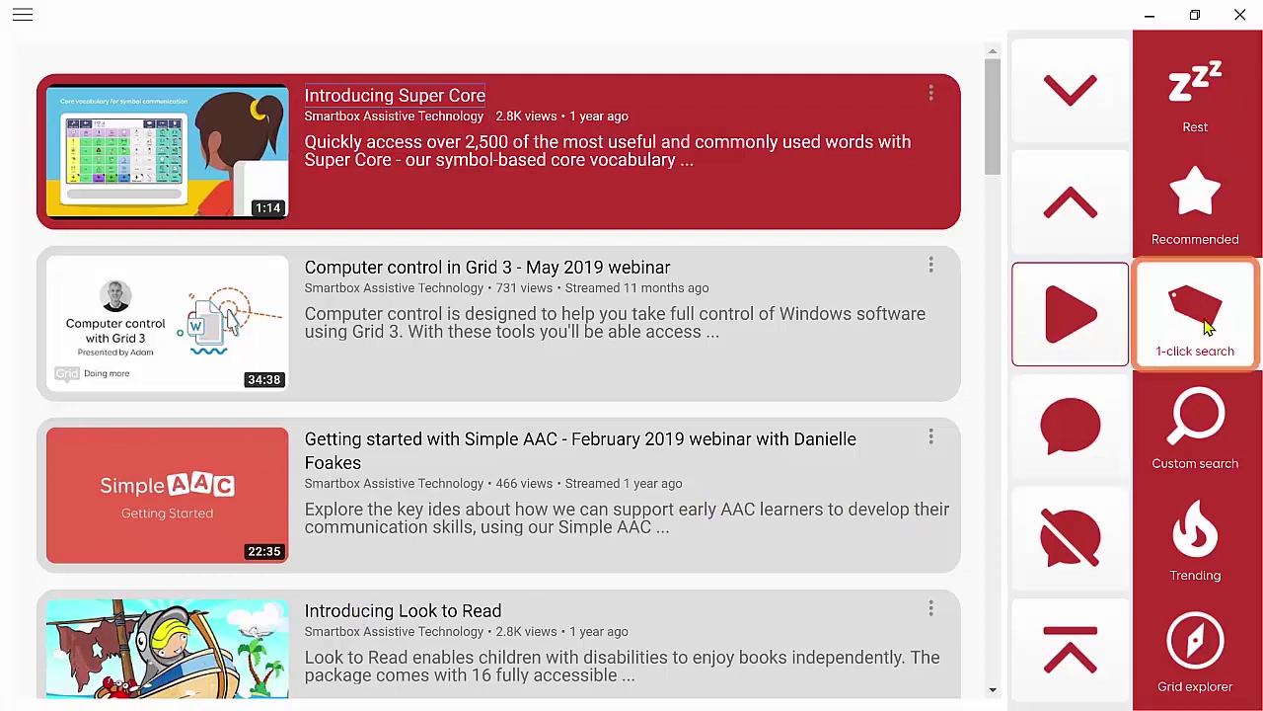
click(1229, 434)
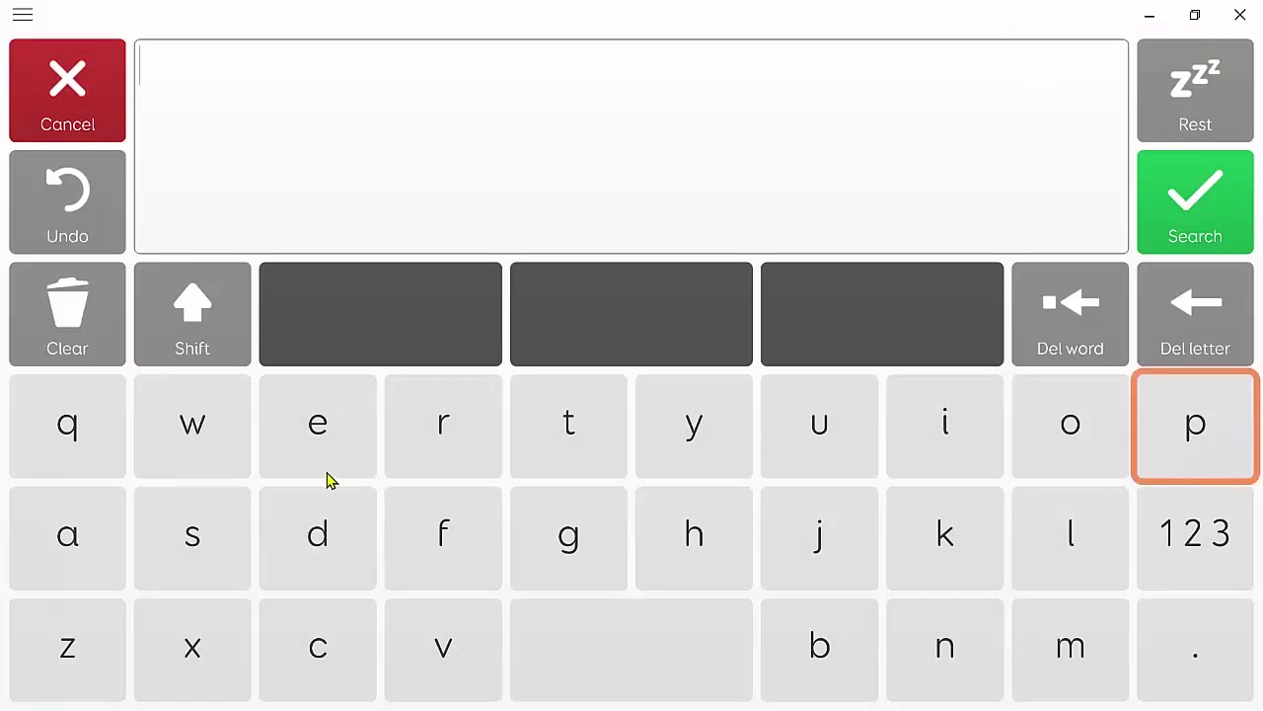
click(332, 437)
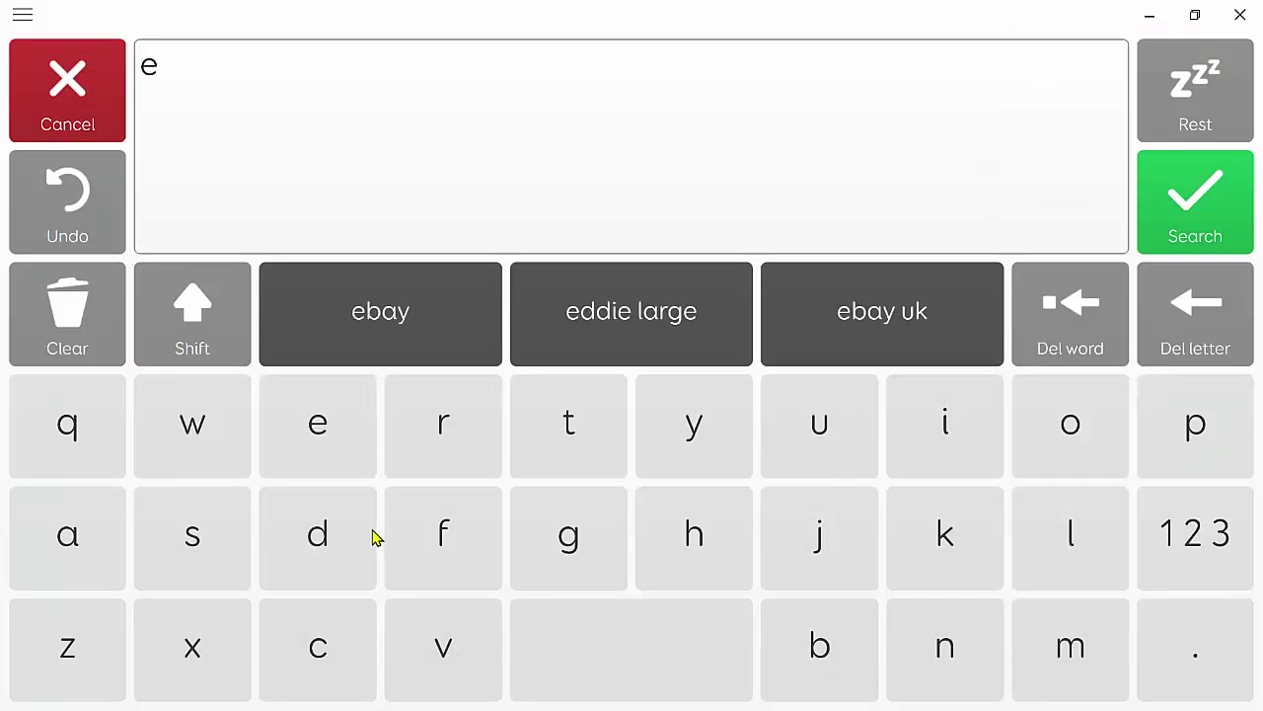
click(333, 531)
click(630, 631)
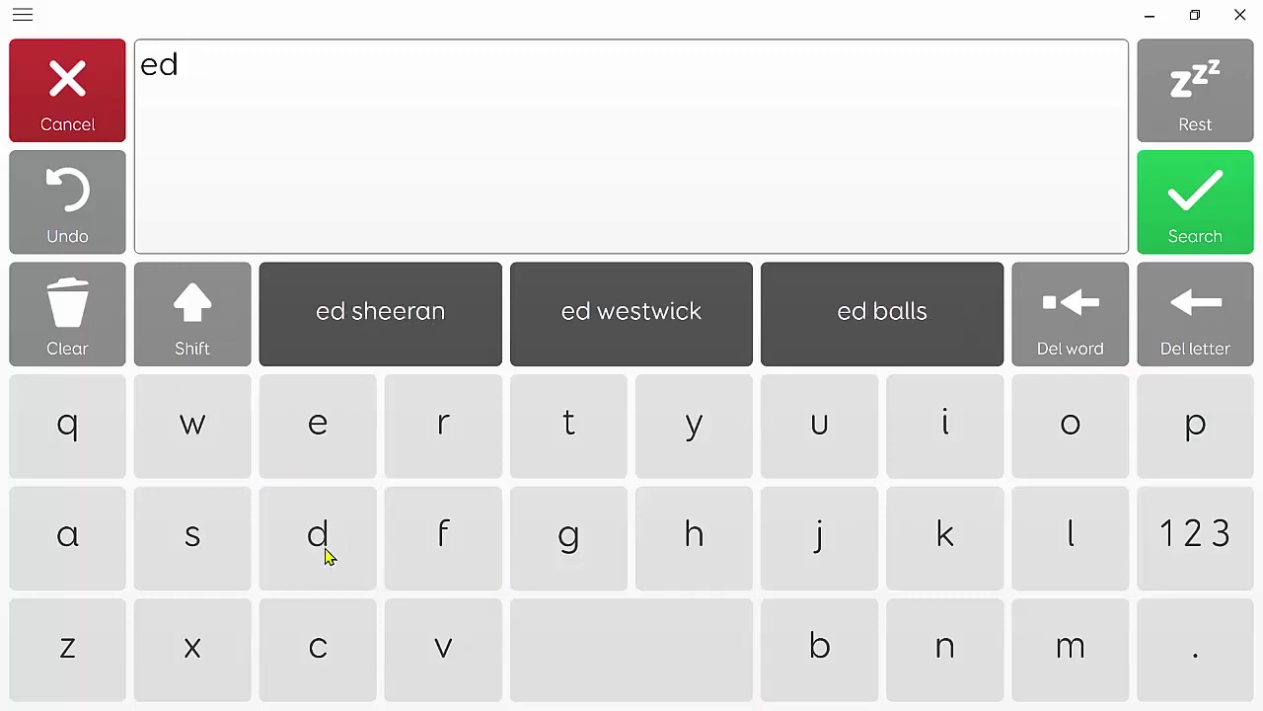
click(390, 314)
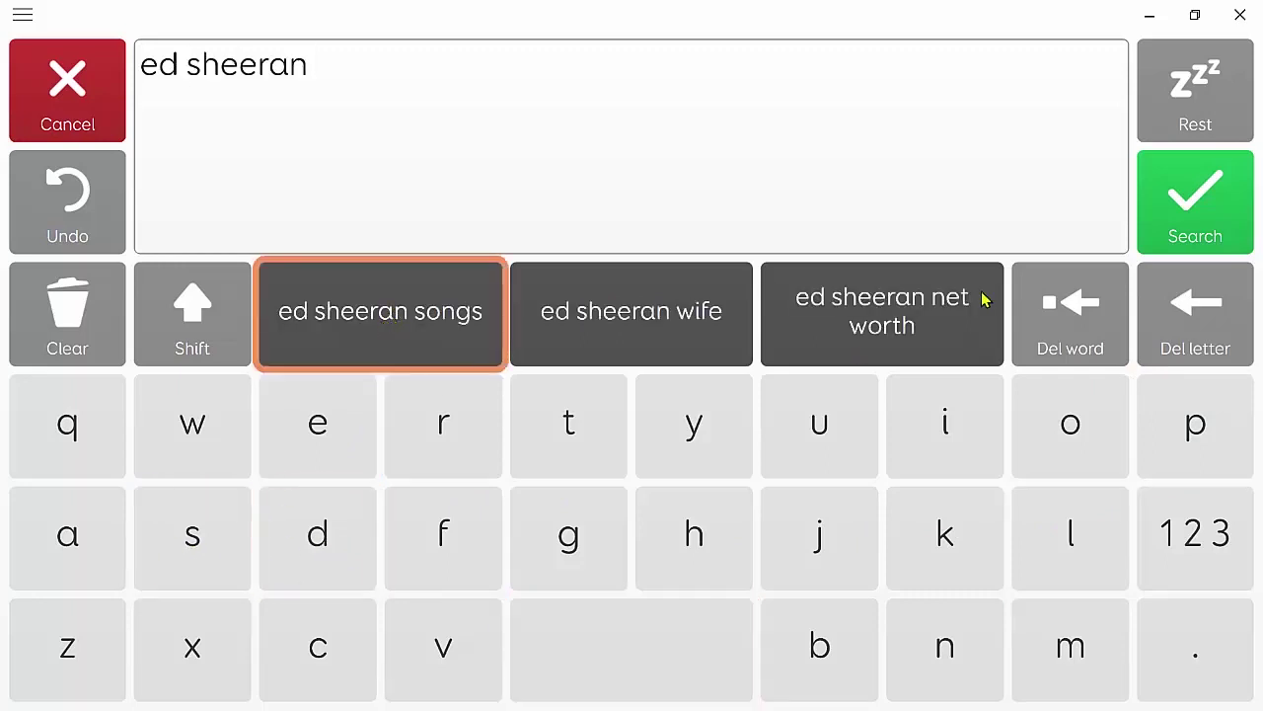
click(1221, 210)
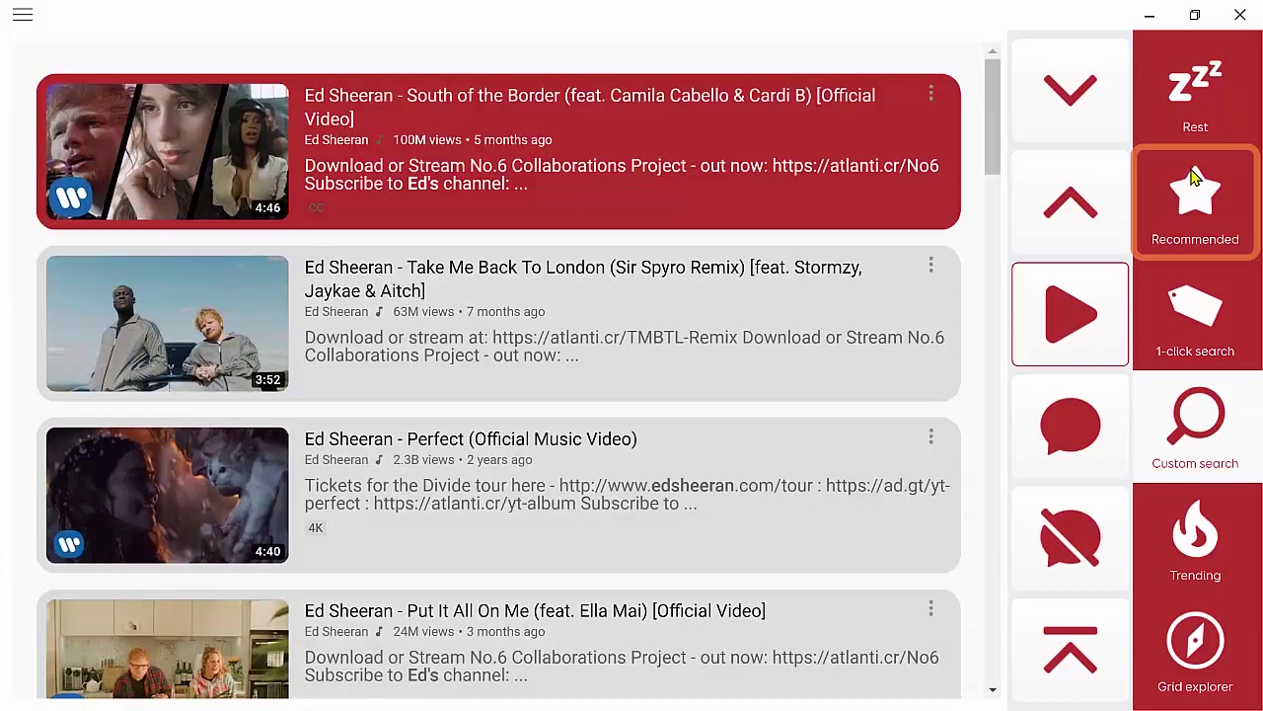
Highlight the second Ed Sheeran result, then switch to Recommended videos.
click(1080, 111)
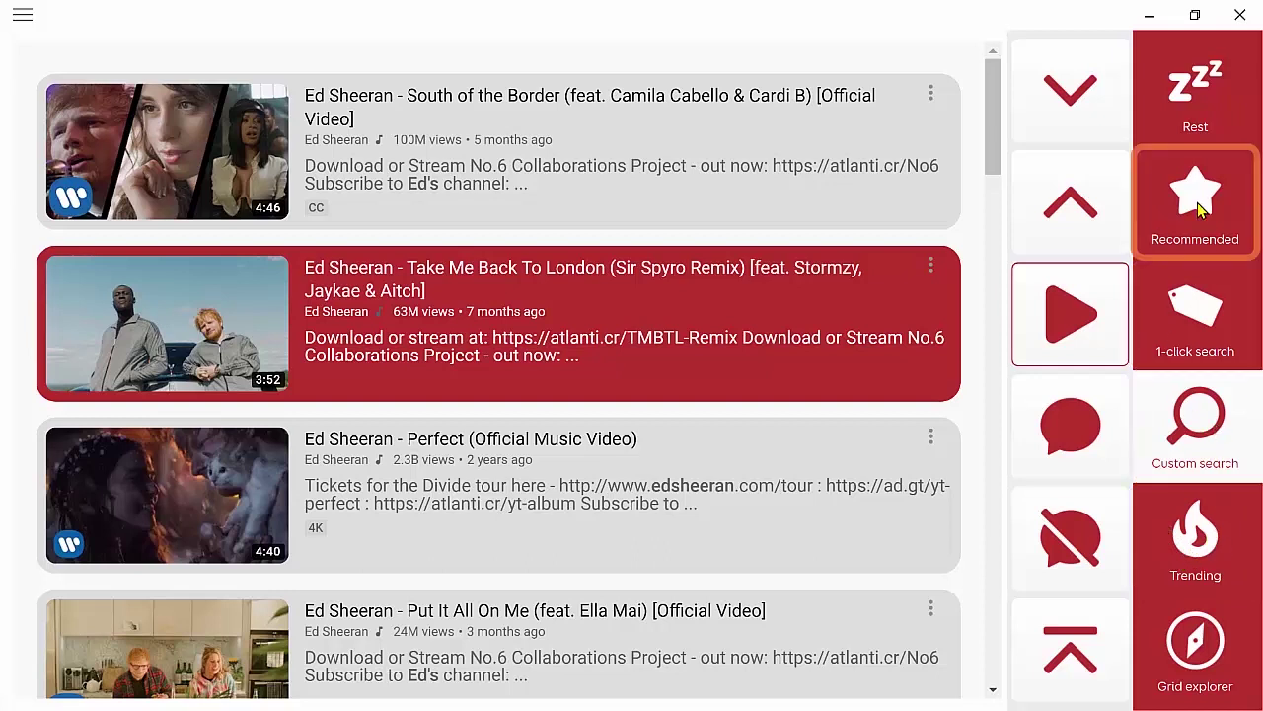
click(1202, 211)
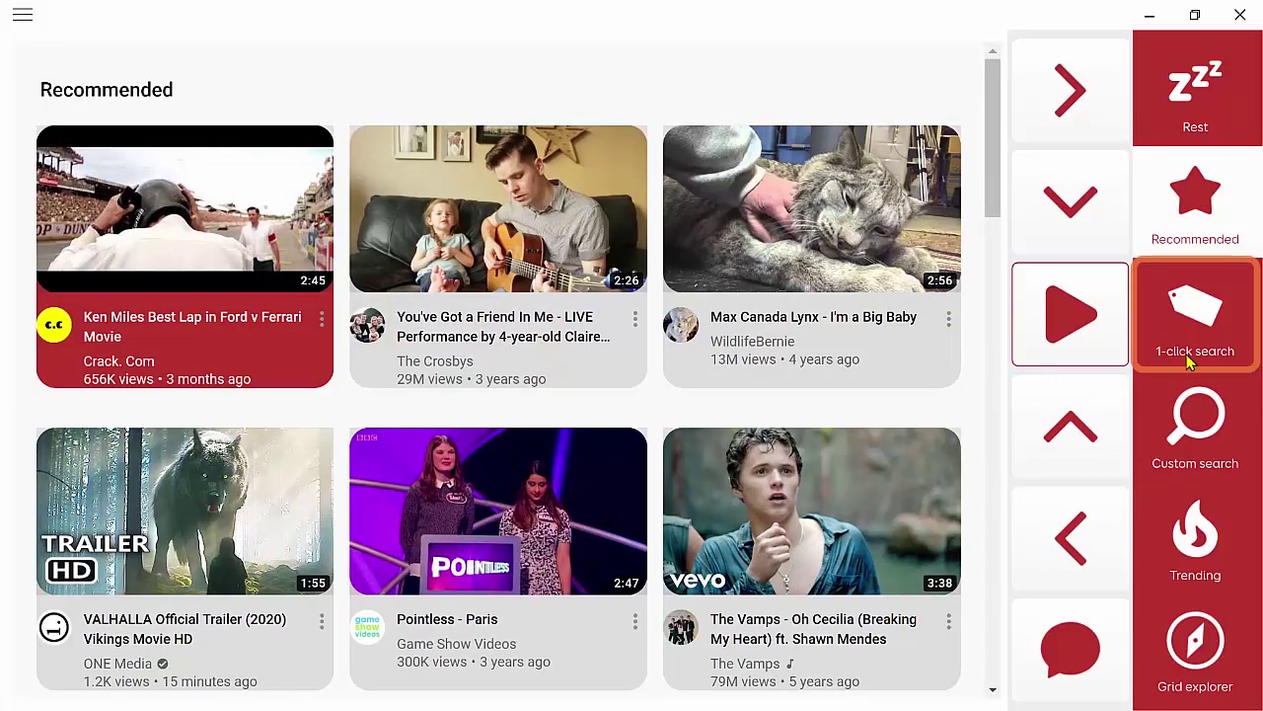
Go back to Grid Explorer with the YouTube and YouTube Large Cell grid sets.
click(1204, 668)
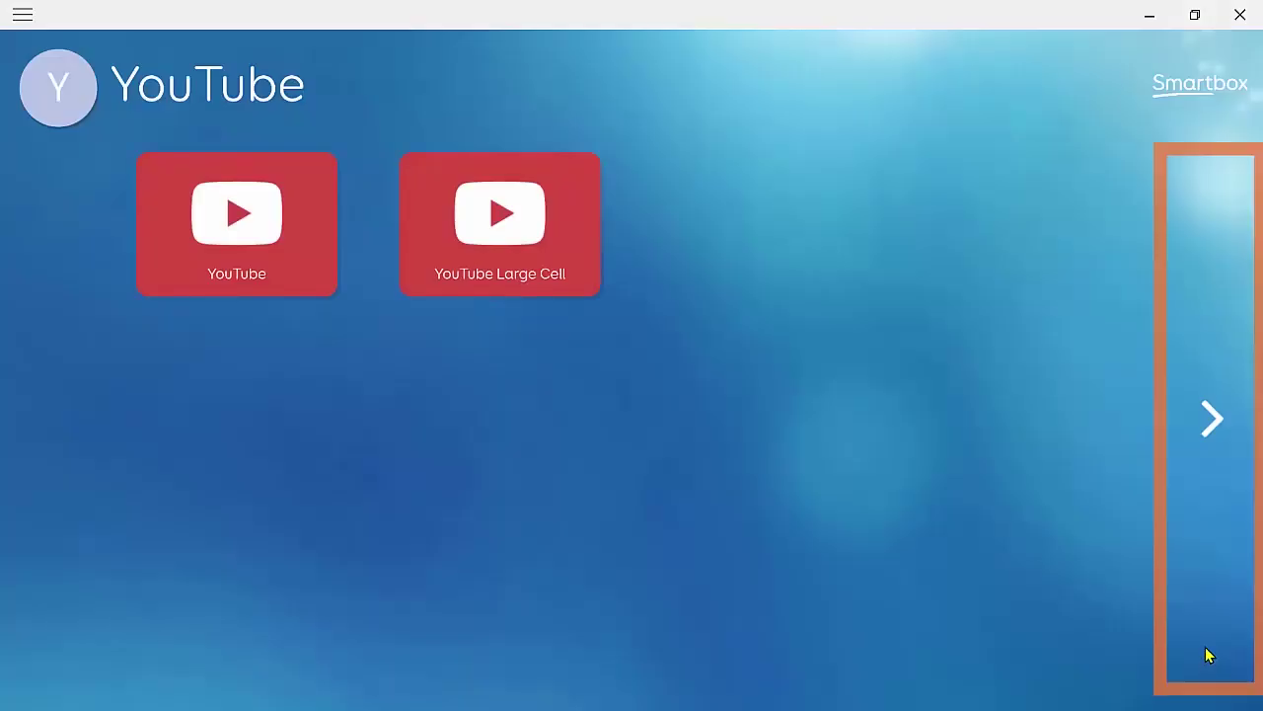